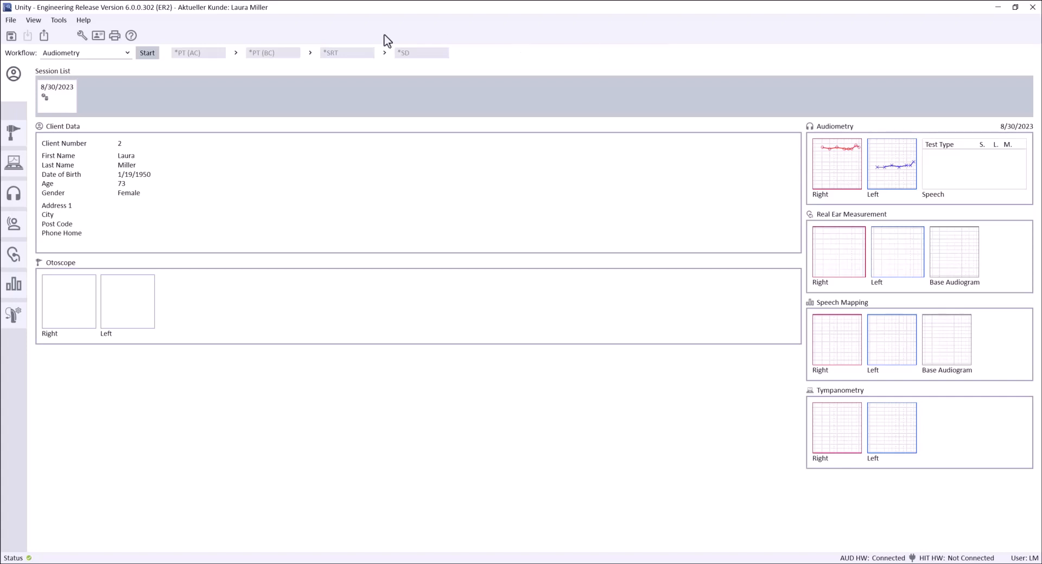
Open the HTL pure tone test definition for editing and rename it "Air Conduction Thresholds".
click(59, 22)
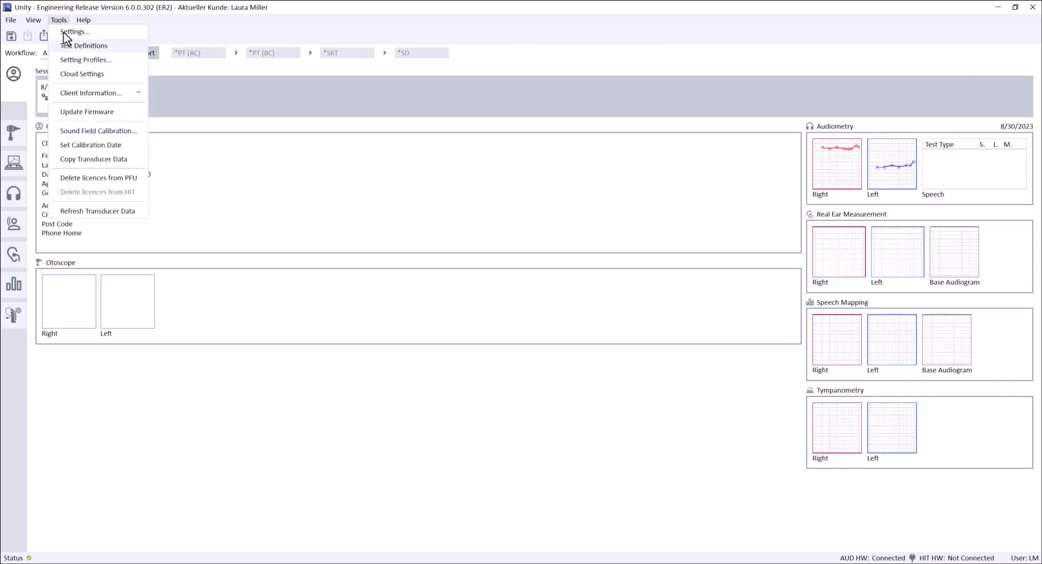
click(66, 46)
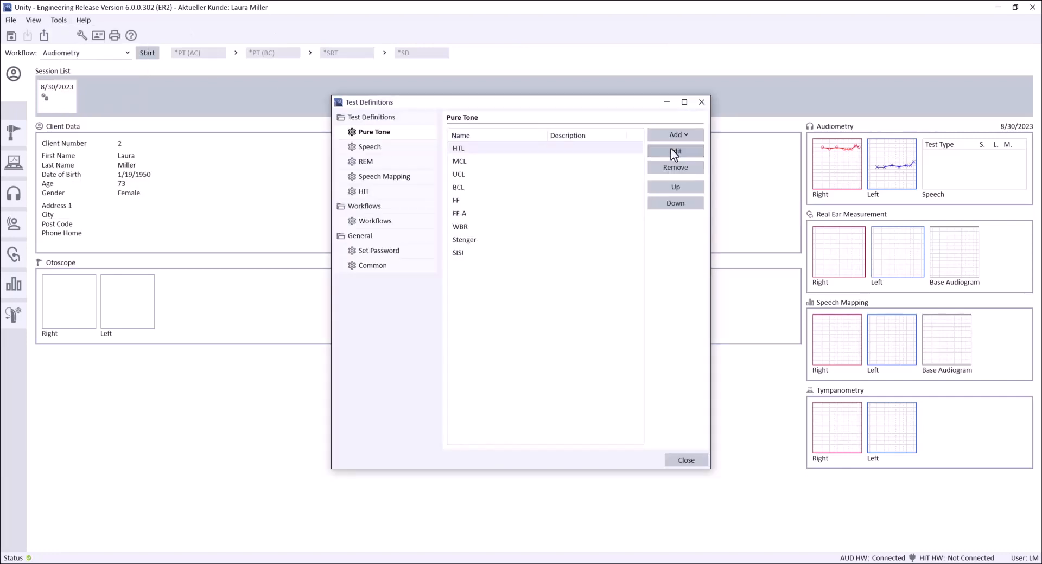
click(674, 152)
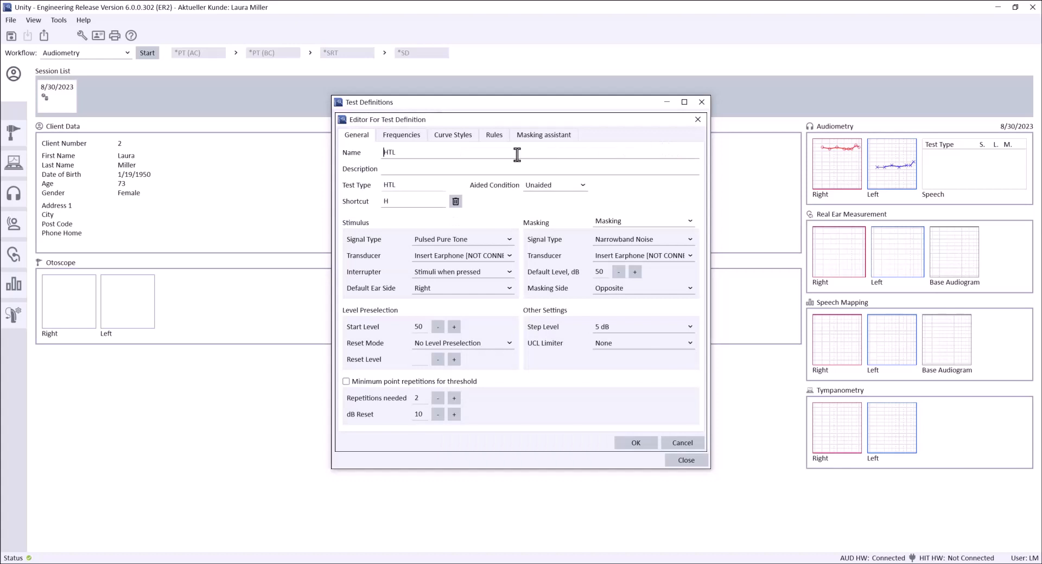
drag(378, 152, 396, 152)
text(Air Conduction Thresholds)
Review the available aided conditions and stimulus signal types for the test without changing them.
click(577, 186)
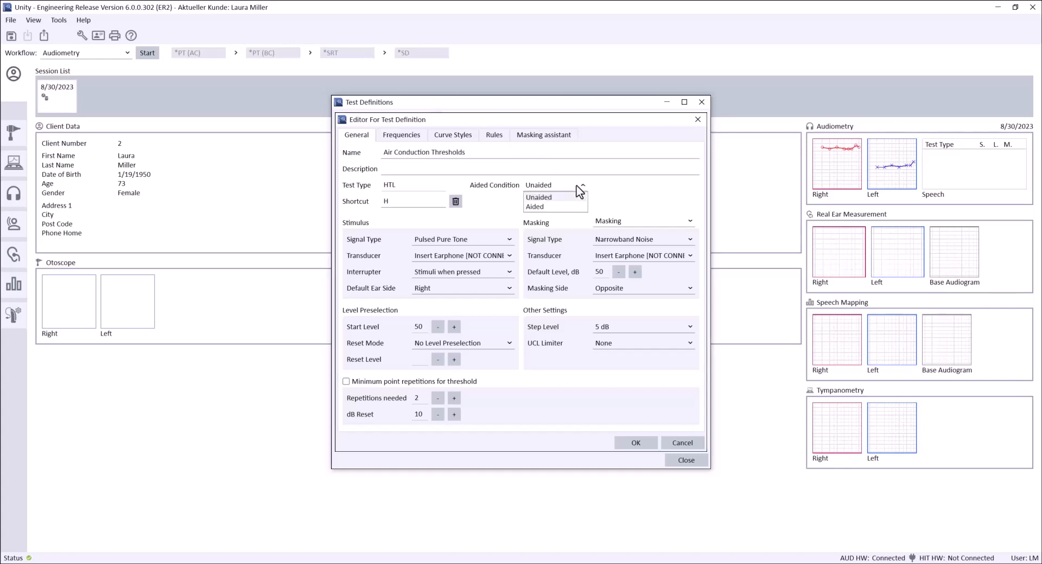
key(Down)
click(621, 202)
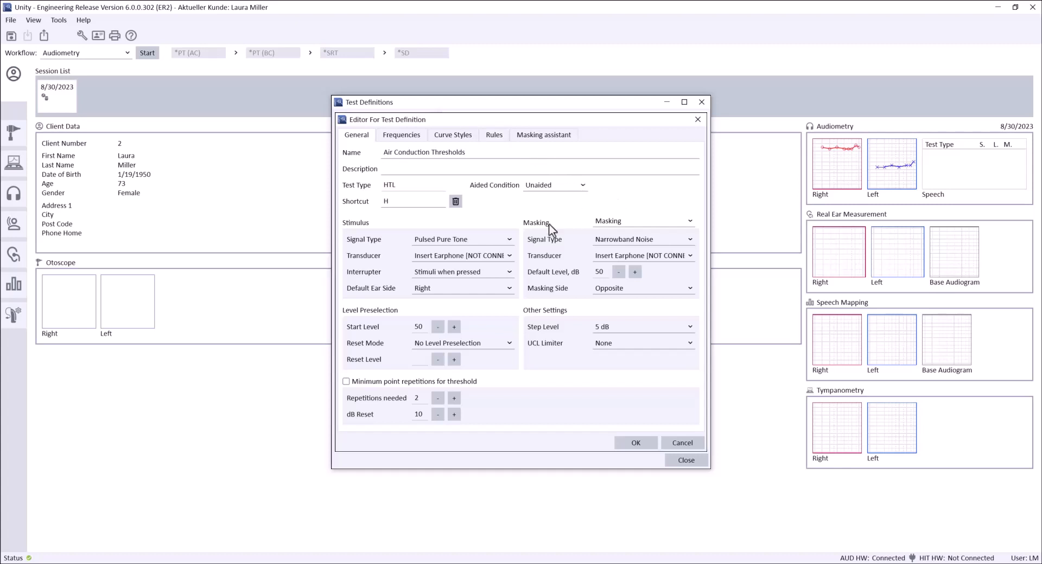
click(511, 247)
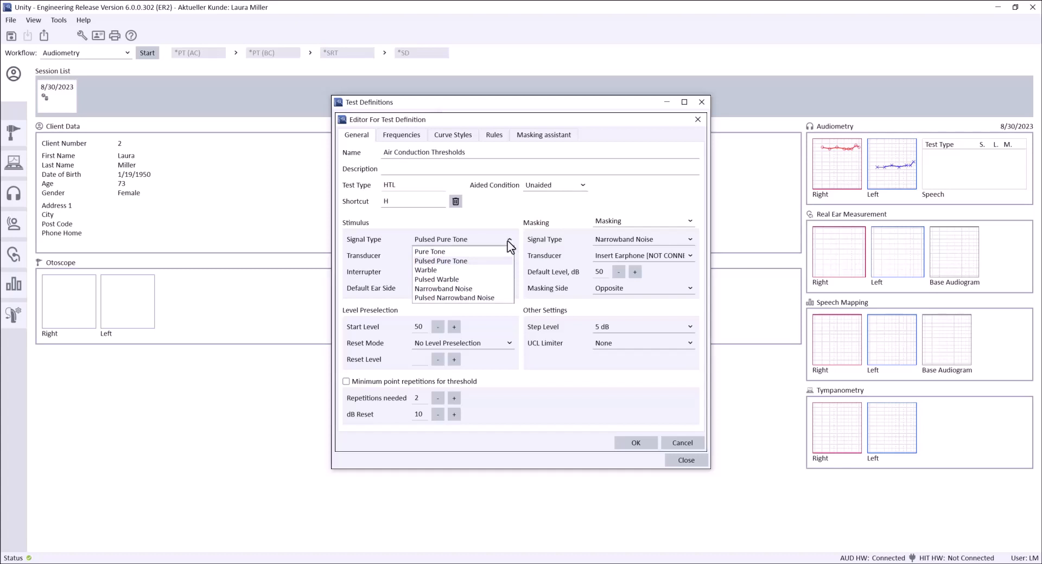
click(494, 213)
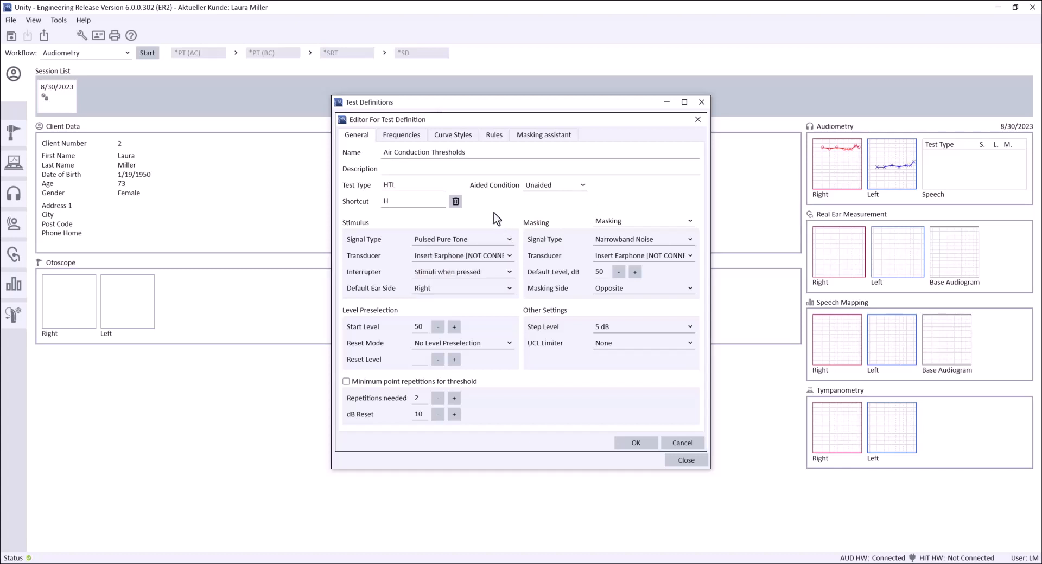
Set the stimulus transducer to ER-3C Insert and check the interrupter options.
click(482, 259)
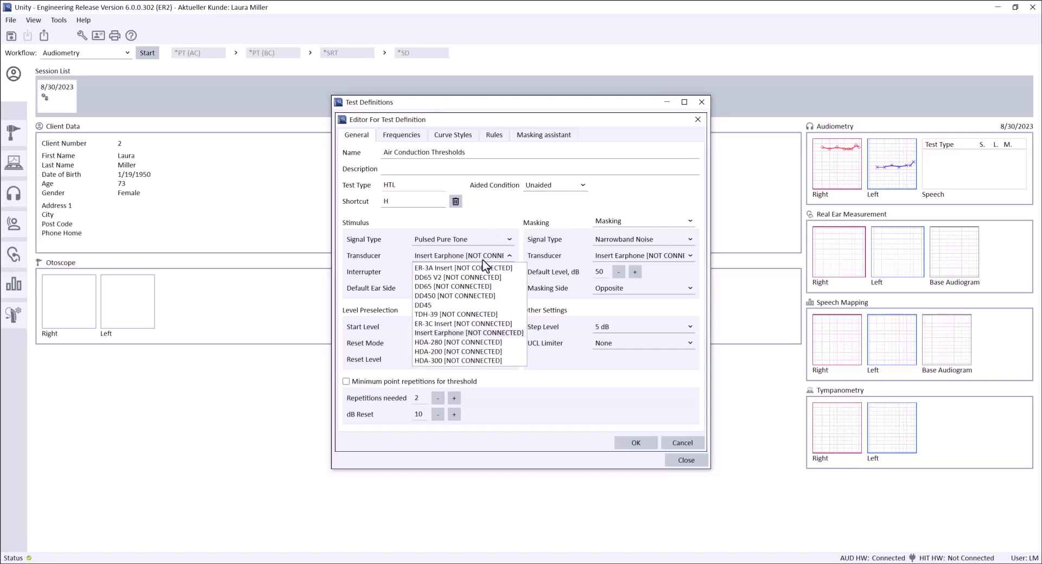
click(454, 324)
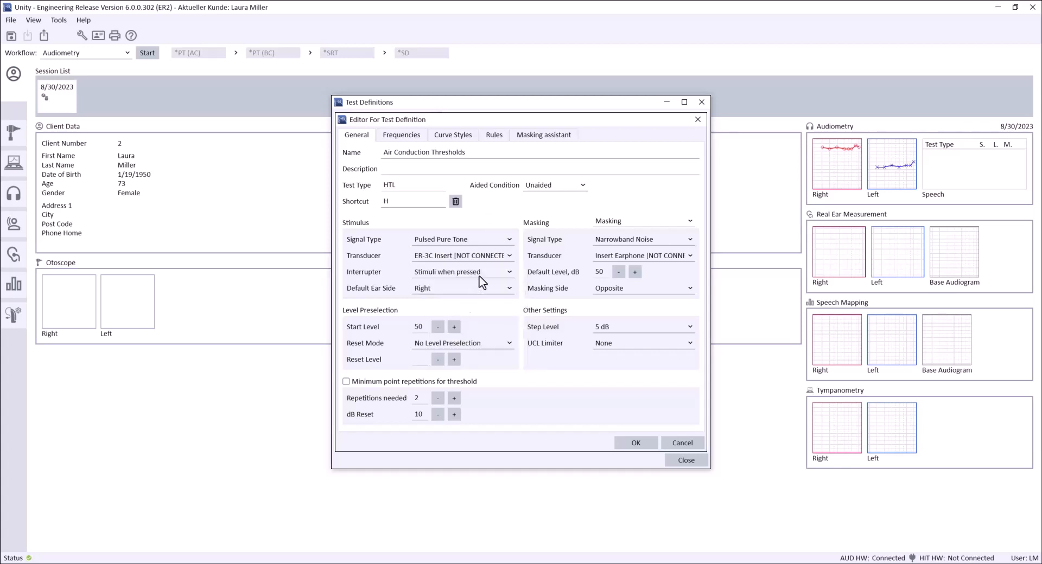
click(481, 277)
click(480, 278)
Review the available masking signal types, step levels and UCL limiter options.
click(679, 241)
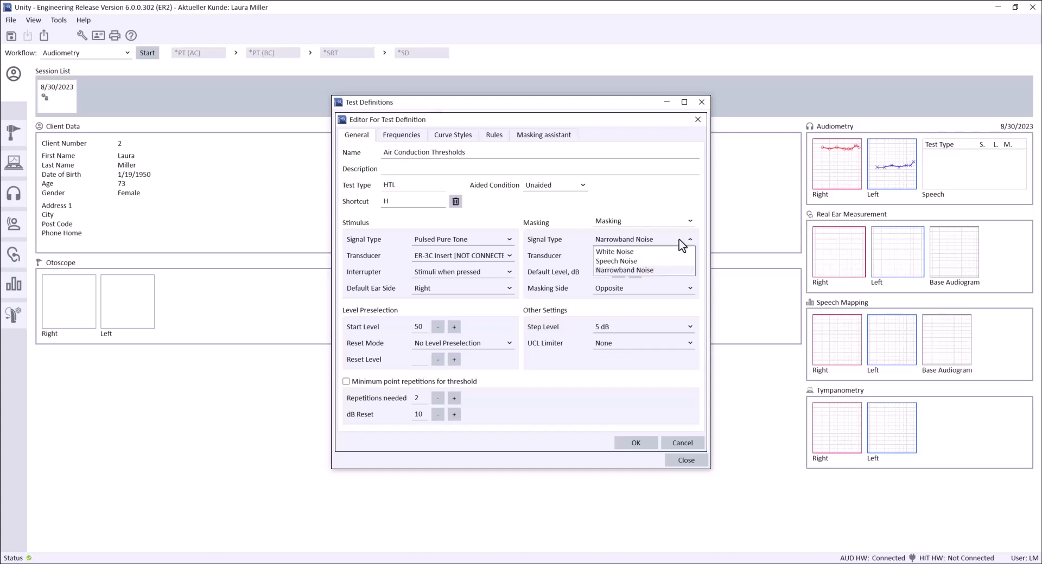
click(679, 240)
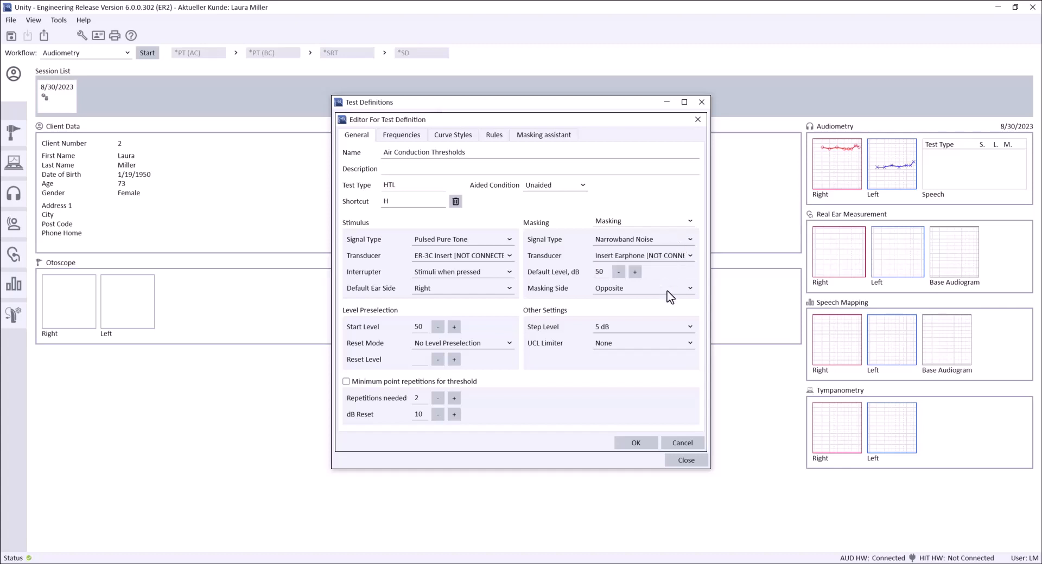
click(660, 329)
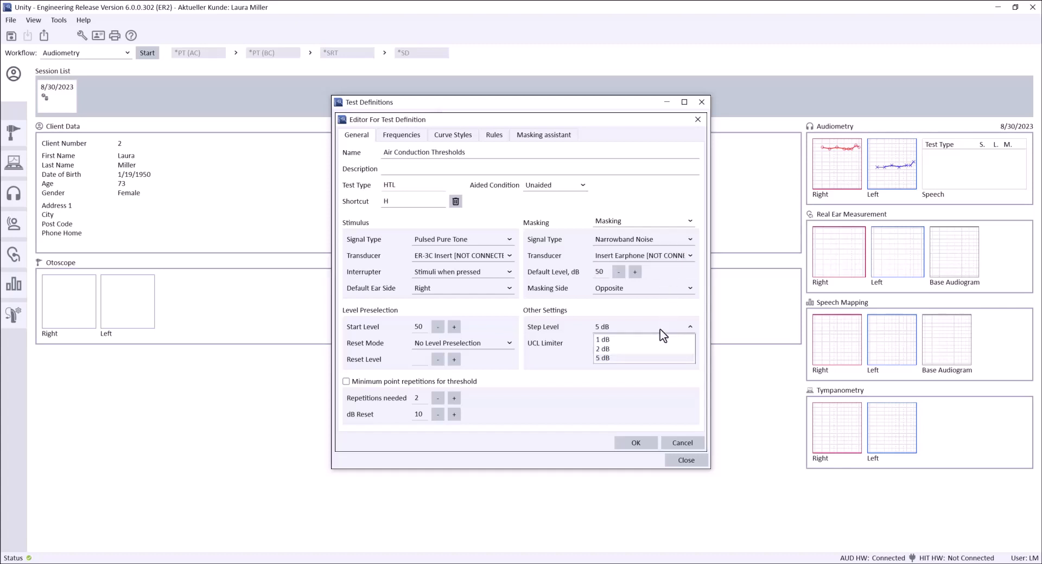
click(661, 330)
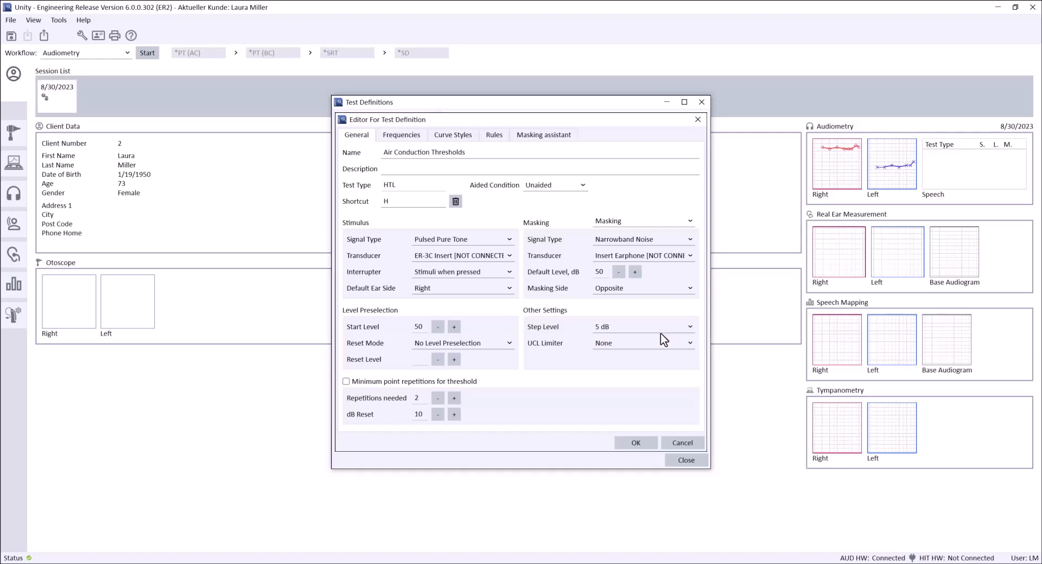
click(659, 342)
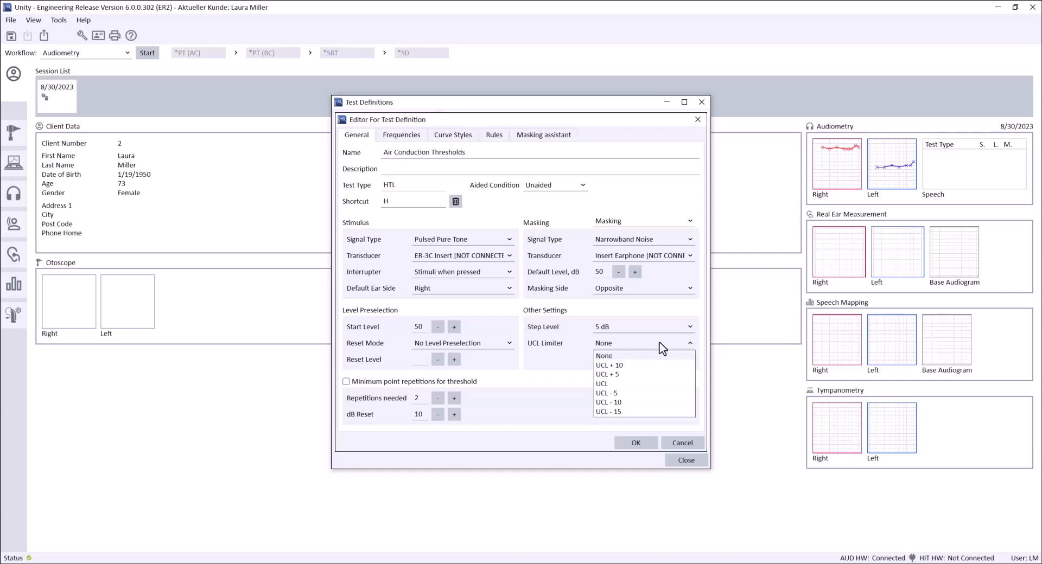
click(663, 347)
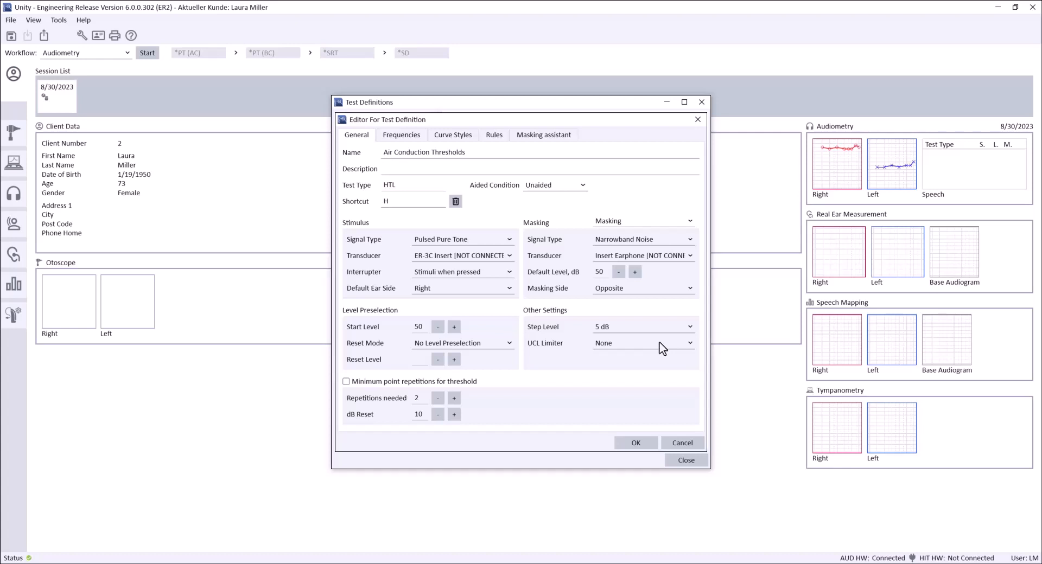
Add 125 Hz to the test's selected frequencies and remove it again.
click(401, 136)
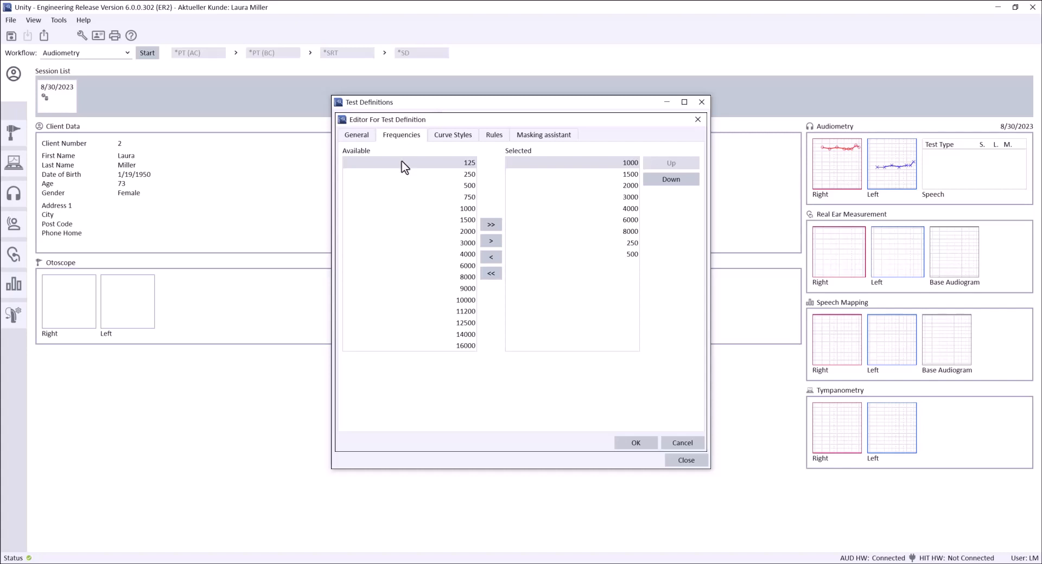
click(490, 242)
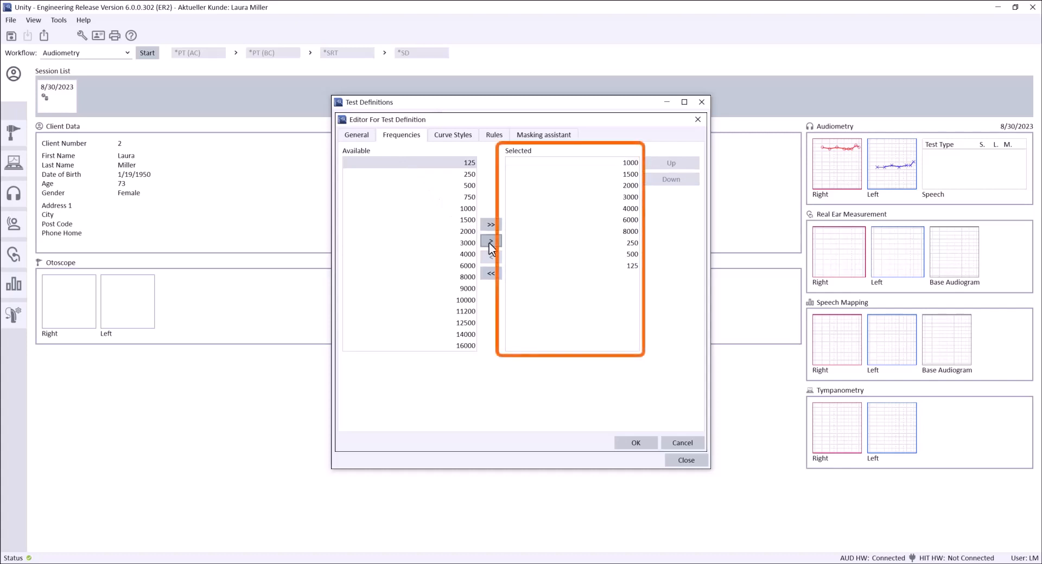
click(631, 267)
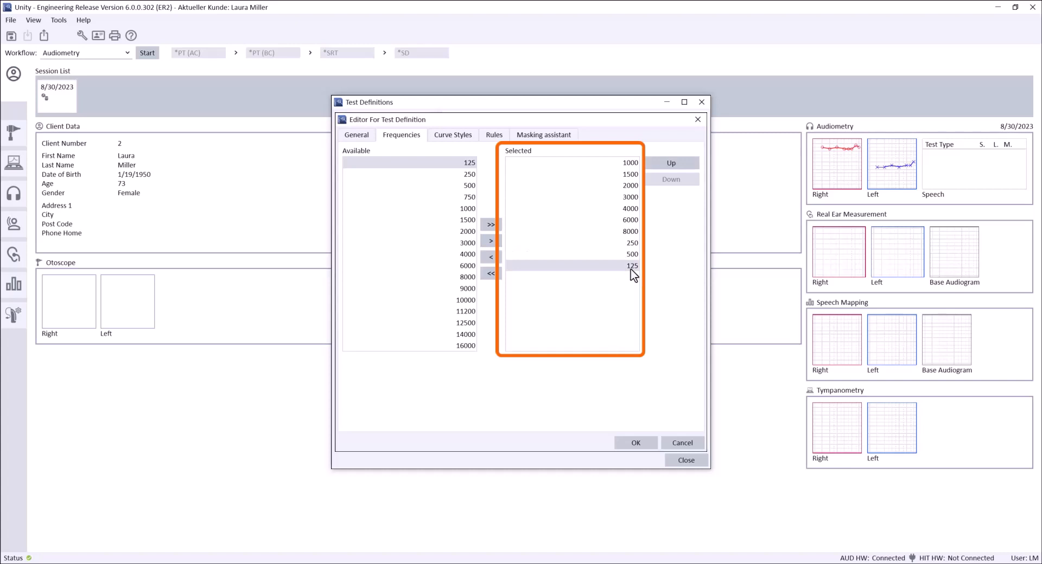
click(491, 257)
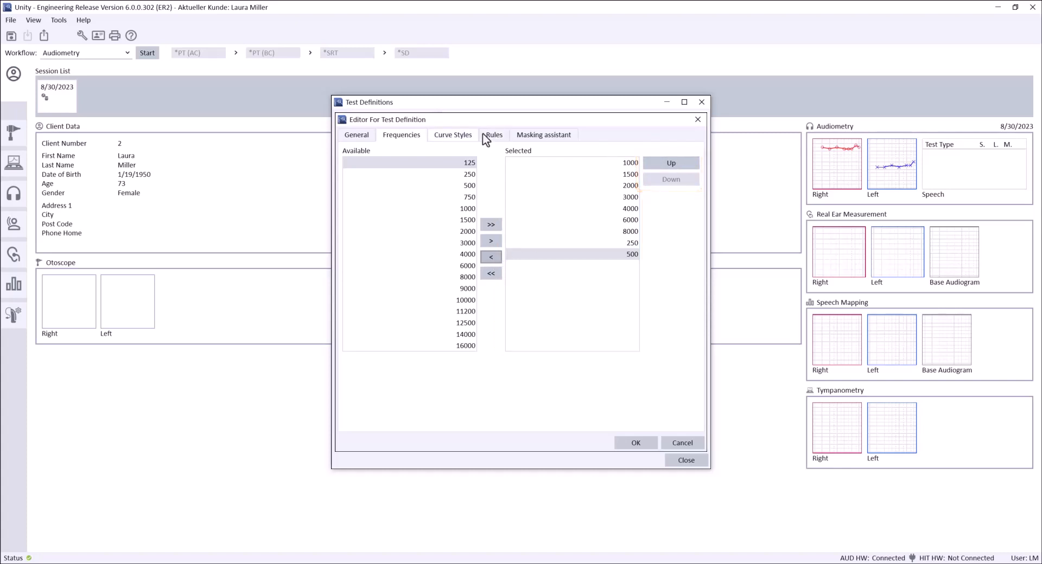
Examine the curve styles and the symbols available for the right ear's unmasked curve.
click(446, 140)
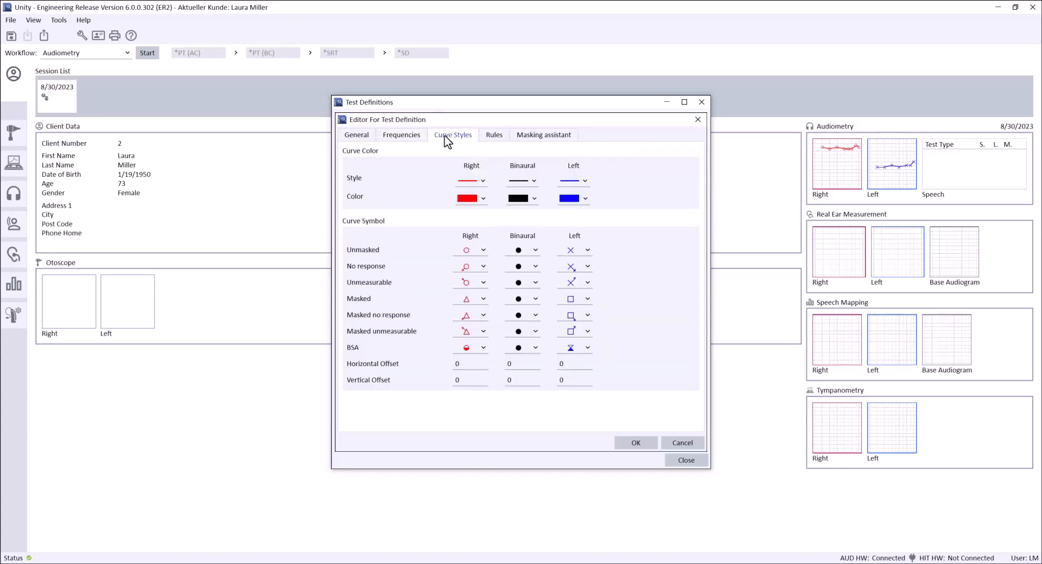
click(484, 250)
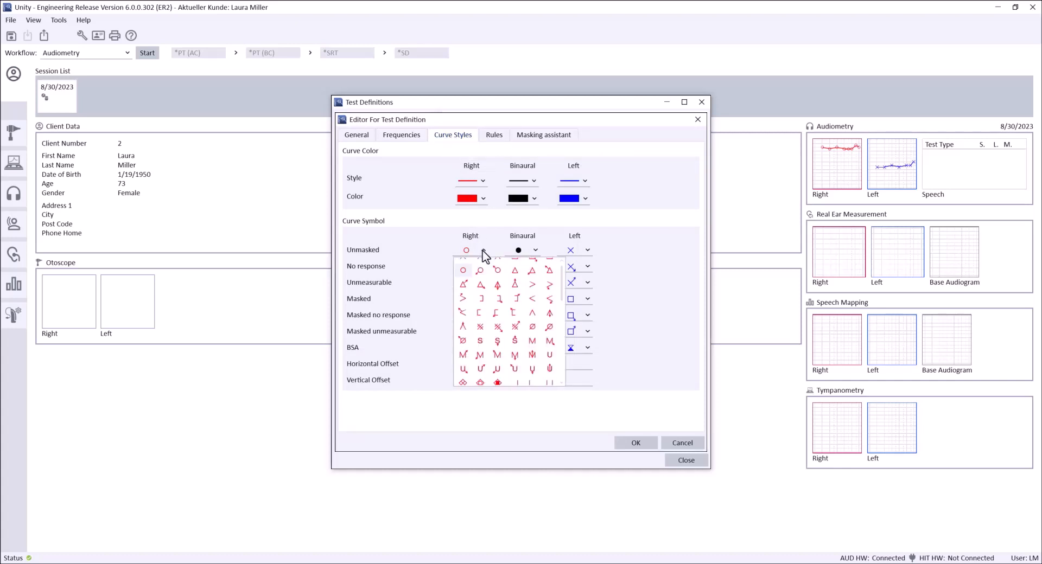
scroll(488, 298, down, 10)
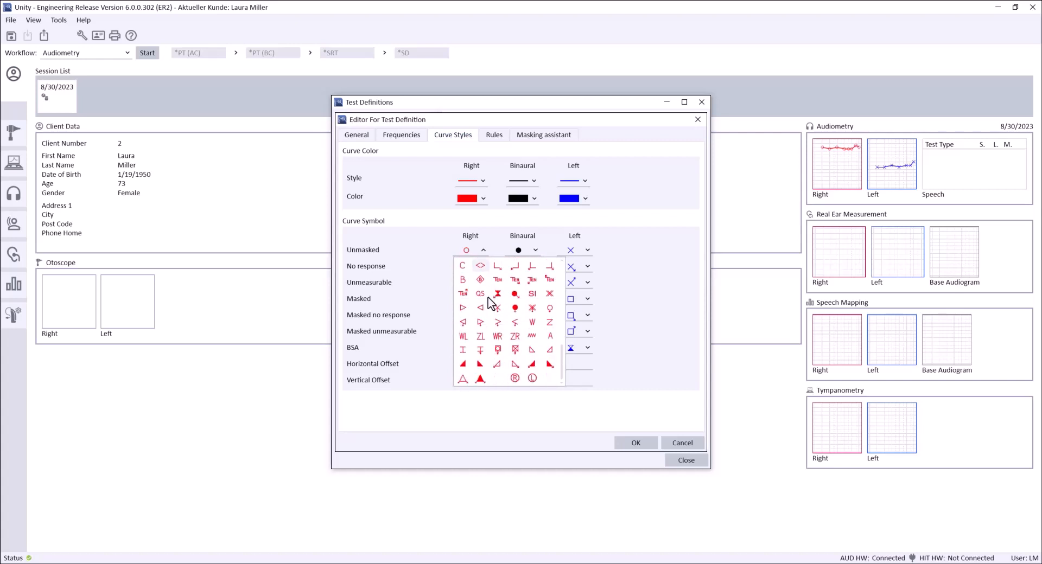
click(625, 184)
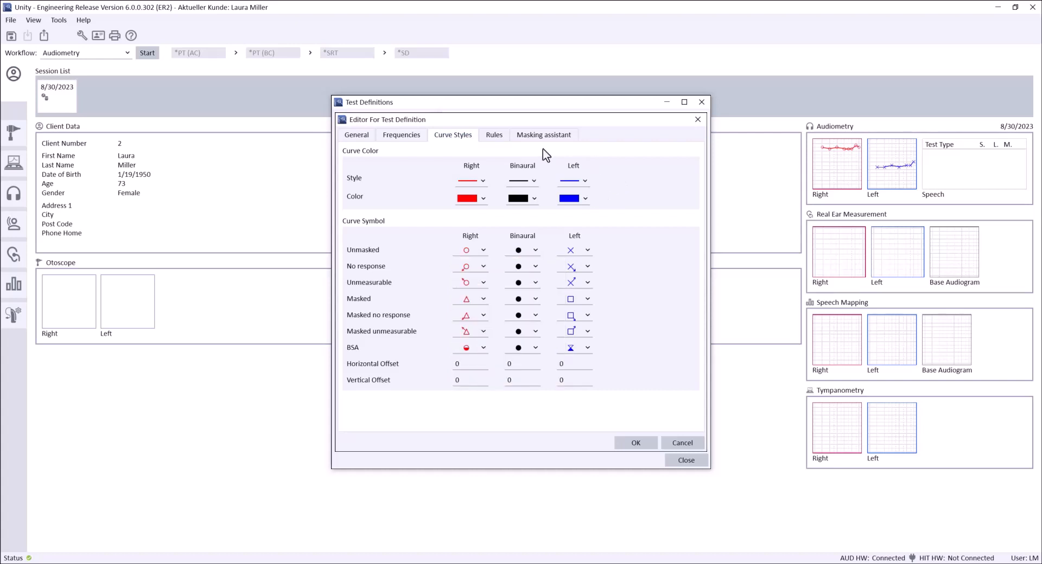
Enable the interoctave frequencies check in the test's rules and include 3000 and 6000 Hz.
click(495, 136)
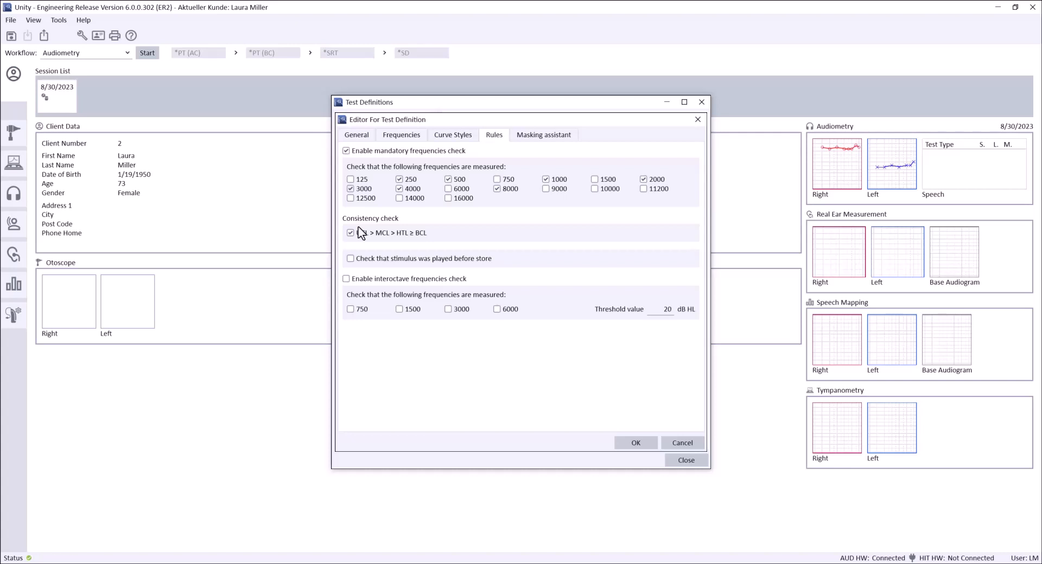
click(346, 279)
click(448, 310)
click(497, 309)
Check the masking assistant's increment step options and save the edited test definition.
click(554, 135)
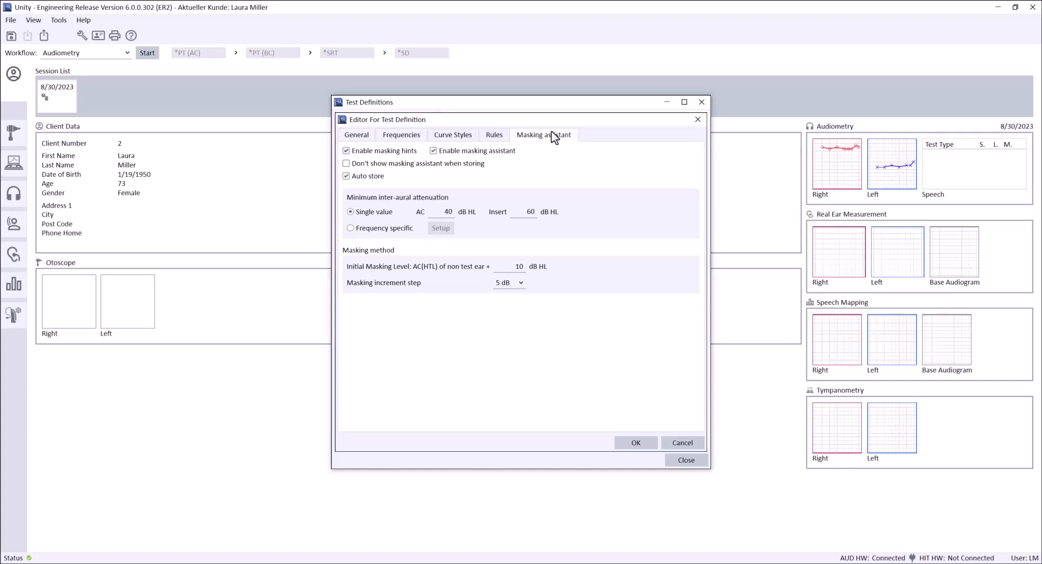
click(506, 287)
click(550, 287)
click(643, 443)
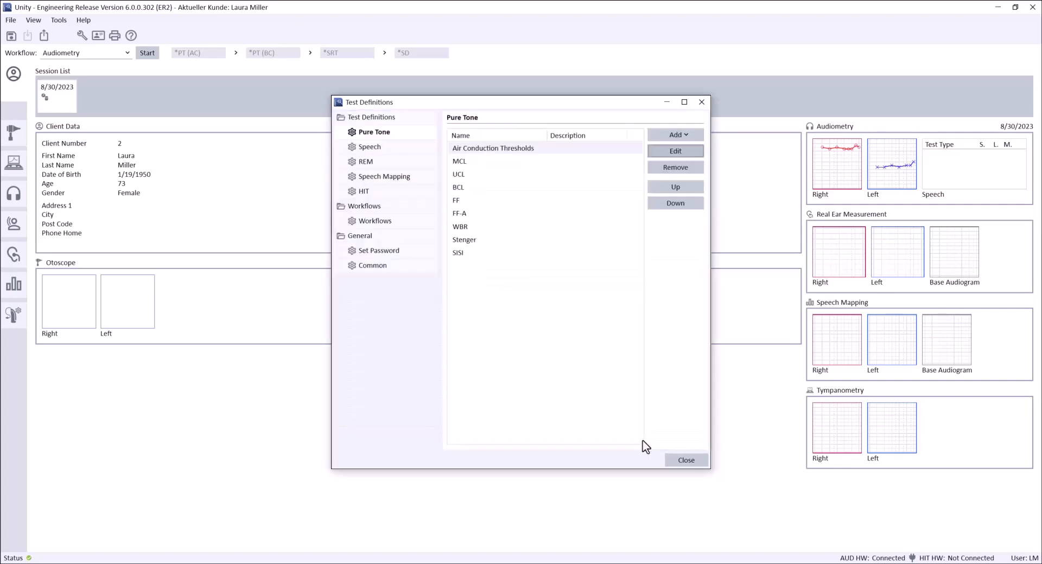